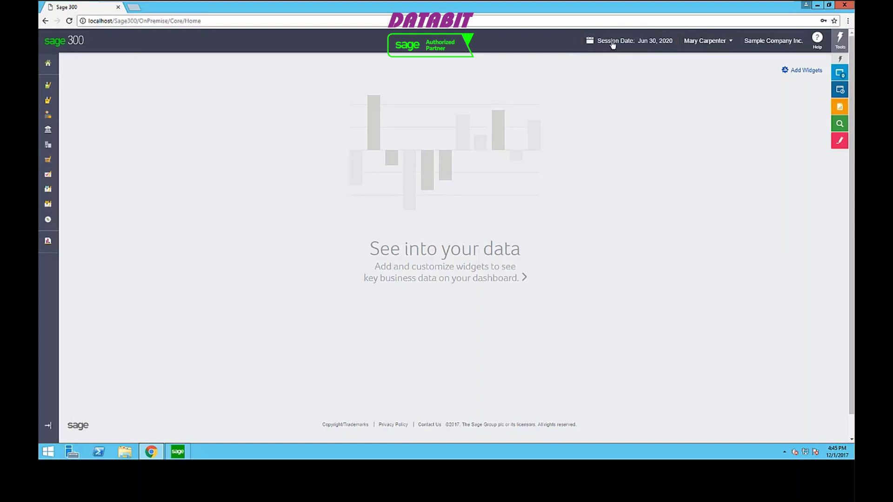
# Check the session date calendar, the signed-in user's account options and the company name without changing anything
pyautogui.click(613, 42)
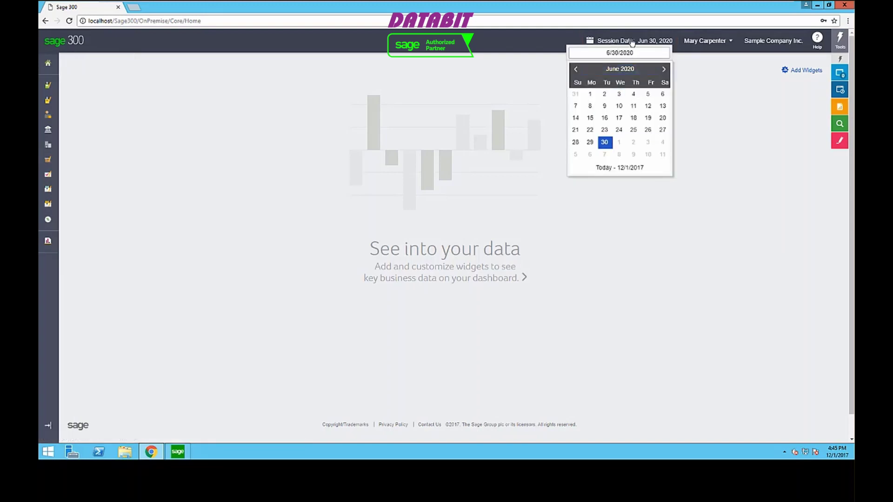
pyautogui.click(632, 42)
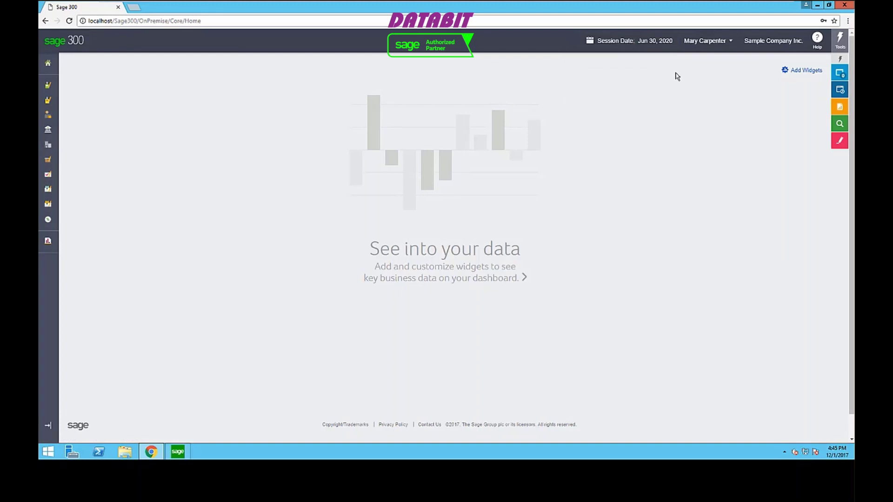
pyautogui.click(730, 42)
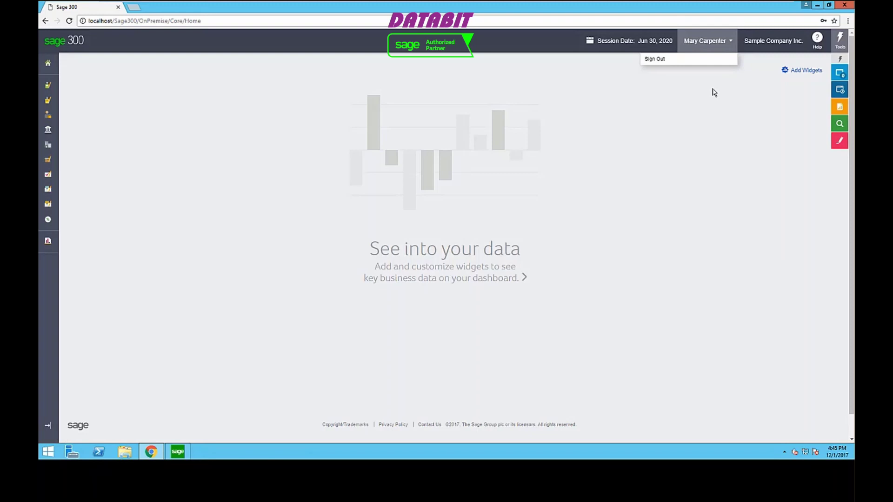
pyautogui.click(772, 51)
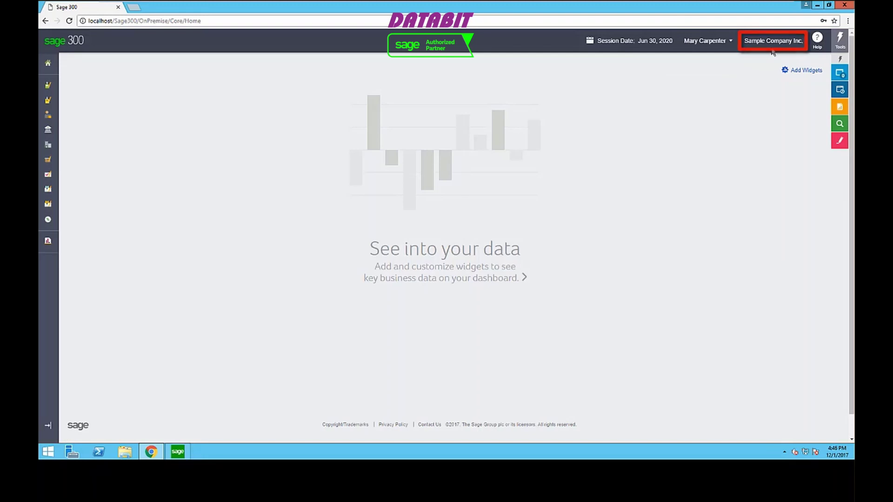
# Look at the Getting Started help article for the web screens and return to the home page
pyautogui.click(823, 45)
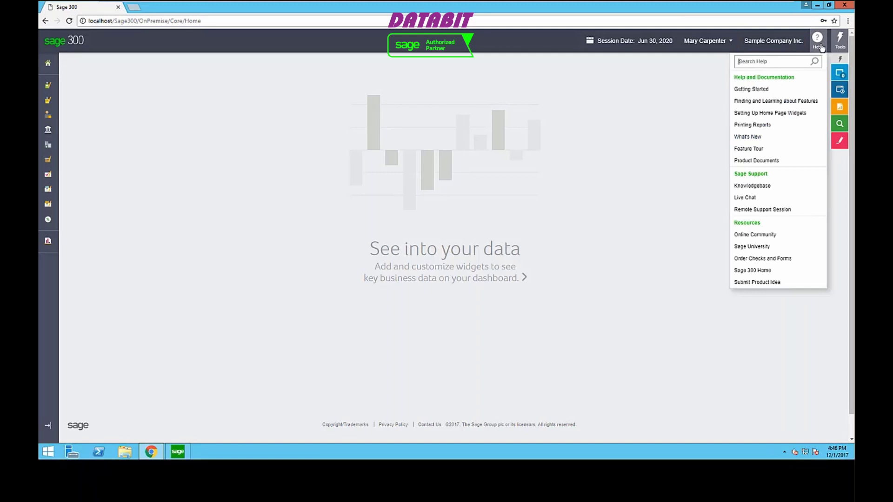
pyautogui.click(751, 90)
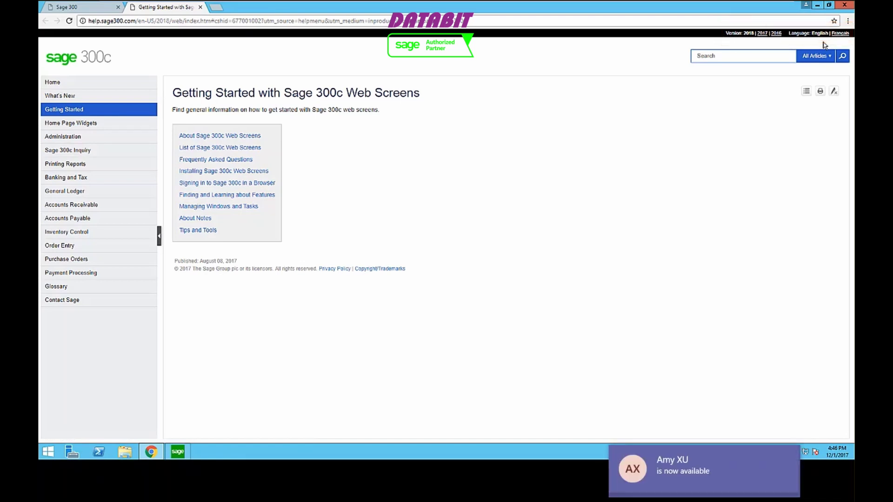
pyautogui.click(200, 7)
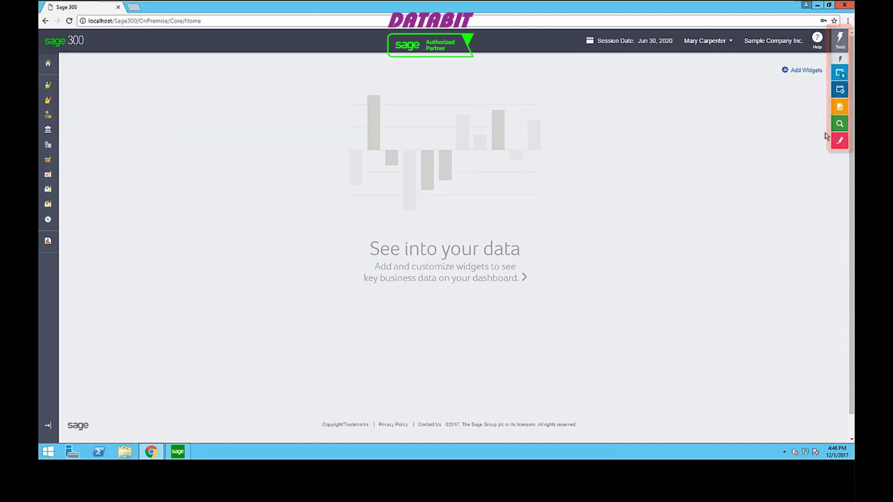
# Hide and show the tool shortcuts again, and view the recently used windows
pyautogui.click(848, 47)
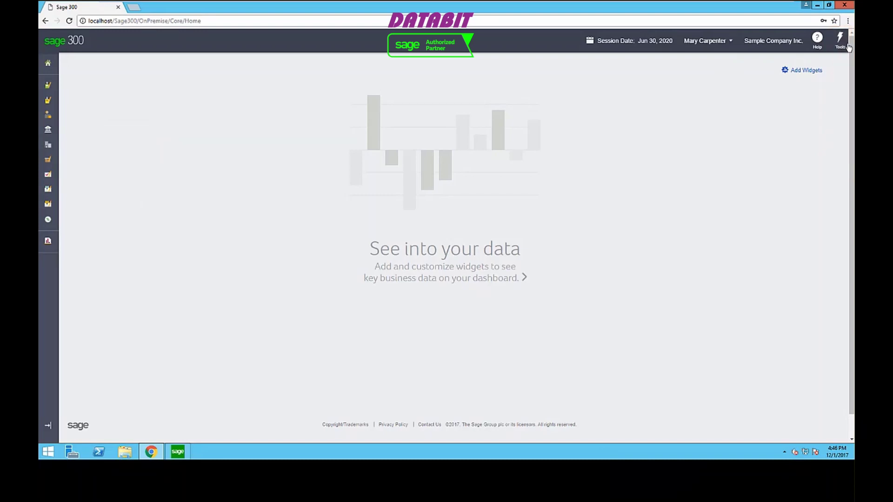
pyautogui.click(848, 47)
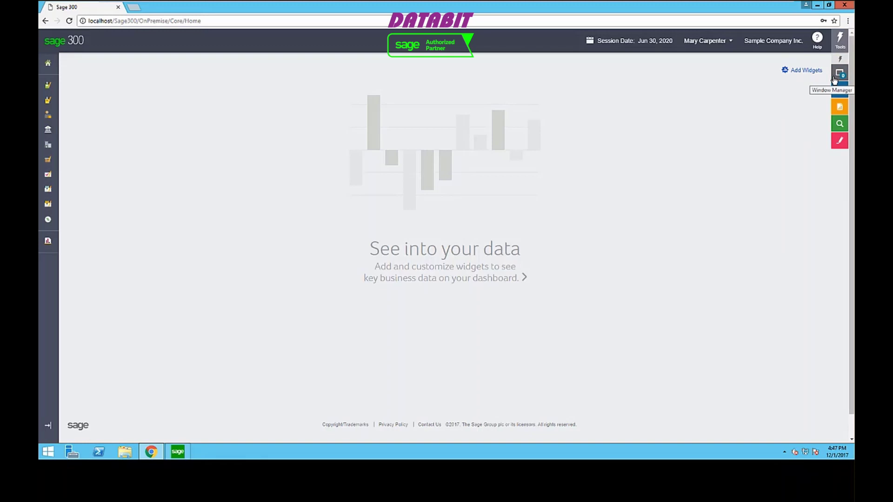
pyautogui.moveTo(838, 96)
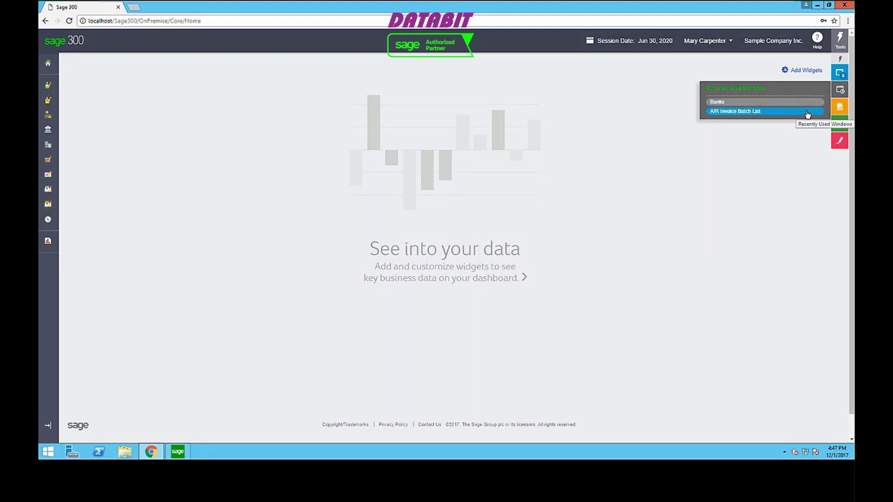
# View the custom reports list, and open the Accounts Receivable Documents inquiry template
pyautogui.click(840, 108)
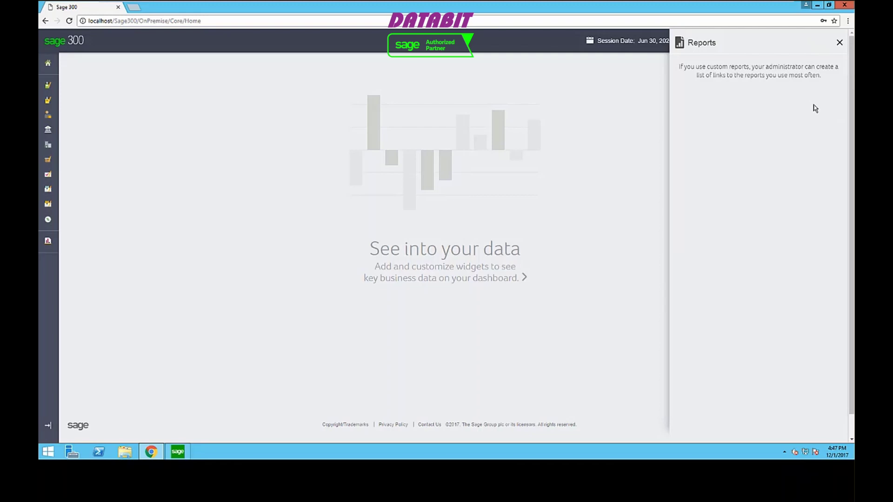
pyautogui.click(840, 44)
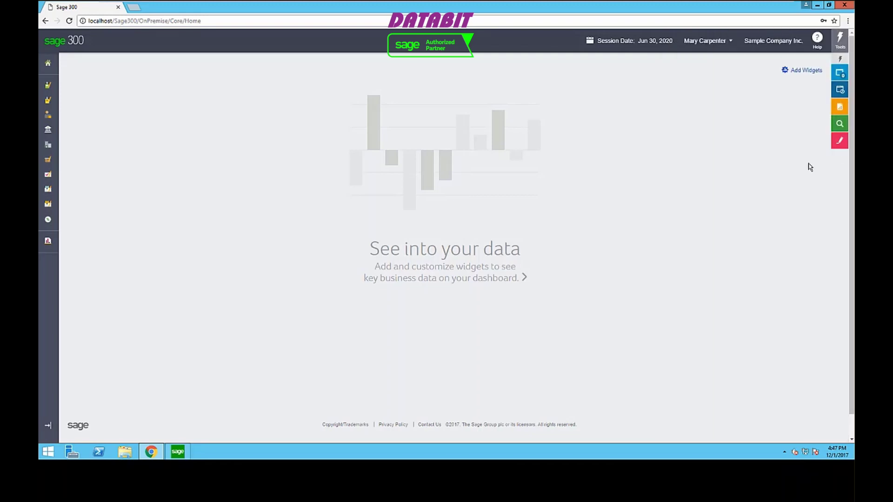
pyautogui.click(839, 125)
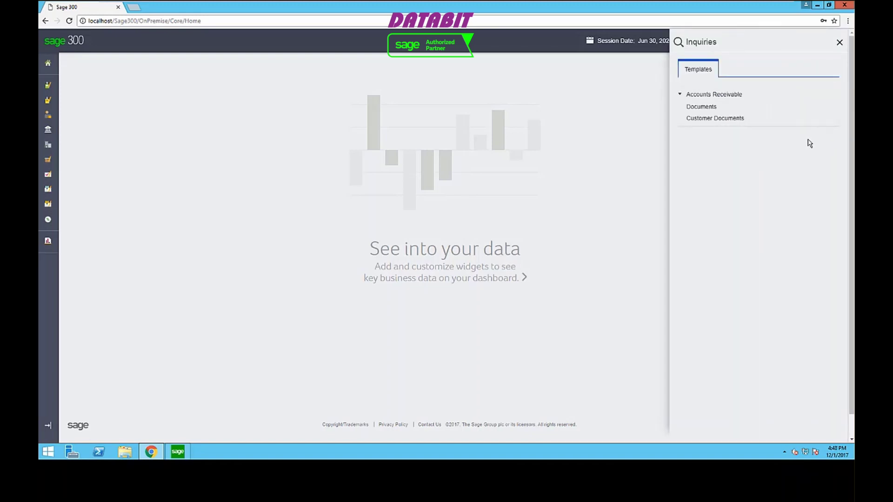
pyautogui.click(699, 108)
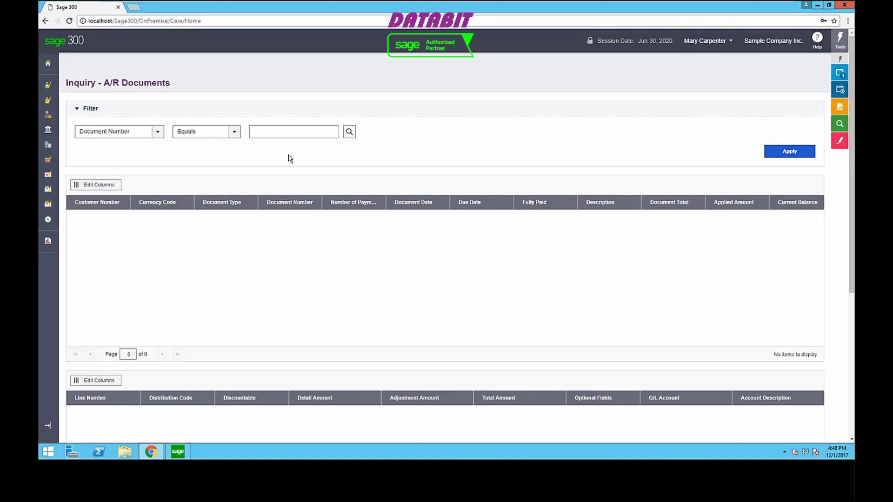
# Review the active notes for all entities and close the notes list
pyautogui.click(840, 141)
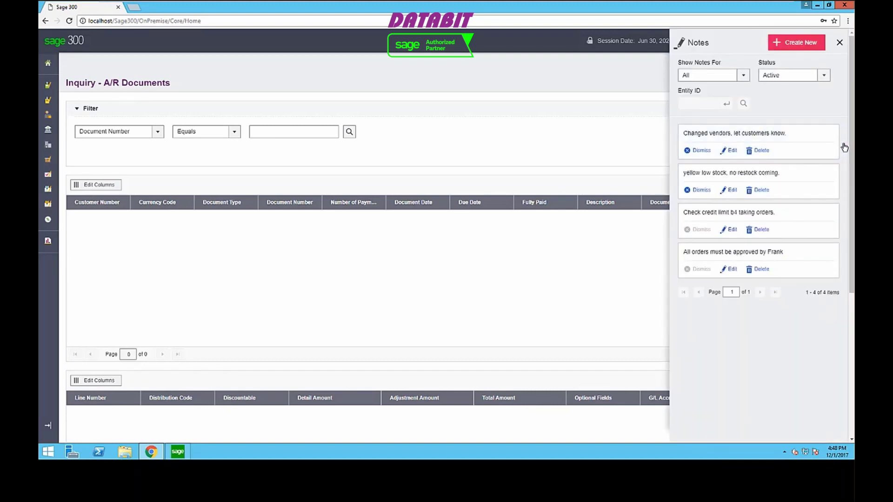
pyautogui.click(840, 42)
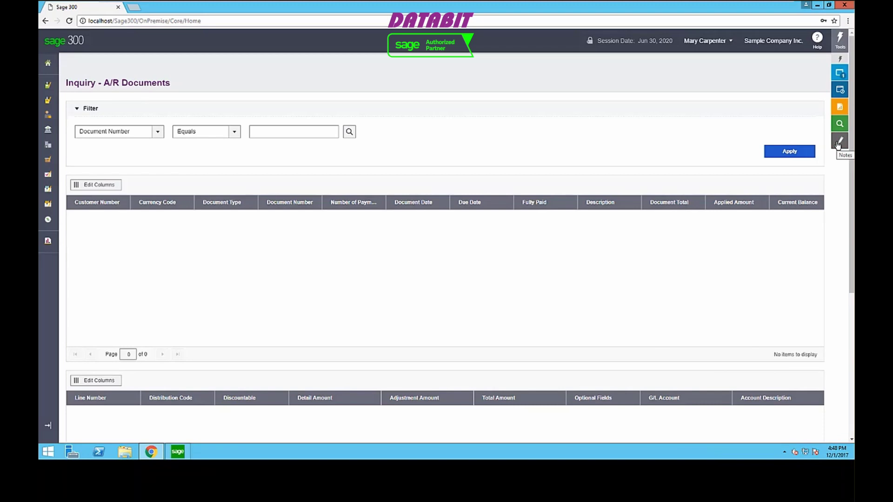
pyautogui.click(839, 142)
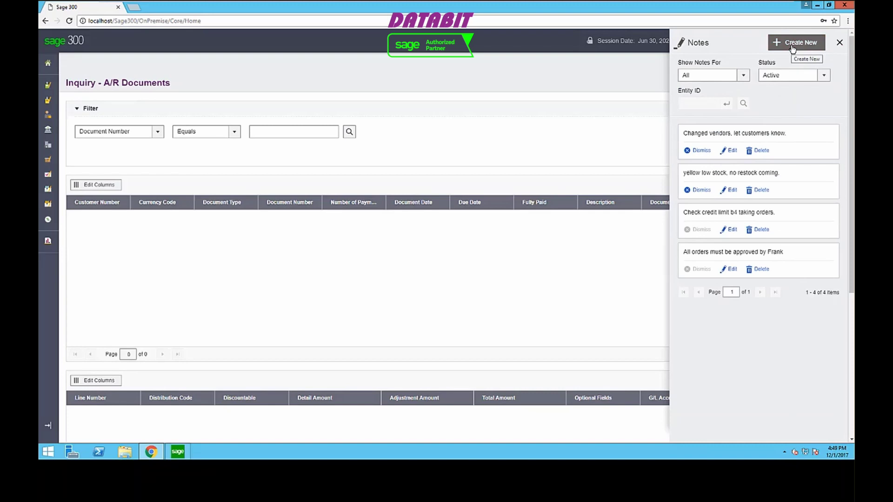
pyautogui.click(840, 42)
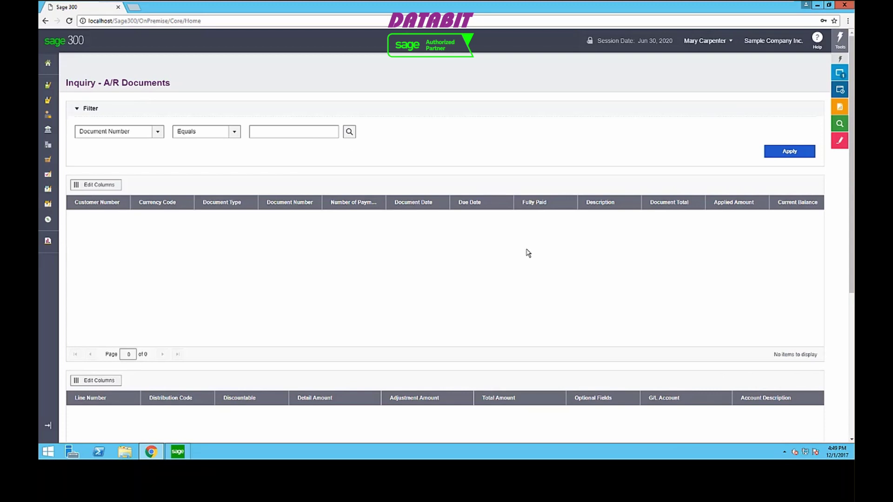
# Close the A/R Documents inquiry through the Window Manager
pyautogui.moveTo(851, 262)
pyautogui.mouseDown()
pyautogui.moveTo(851, 408)
pyautogui.moveTo(851, 265)
pyautogui.mouseUp()
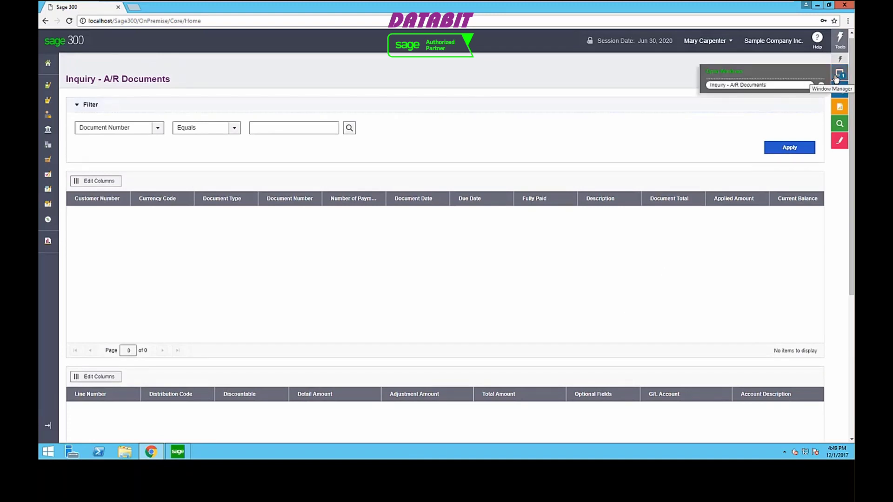
pyautogui.moveTo(837, 90)
pyautogui.click(821, 86)
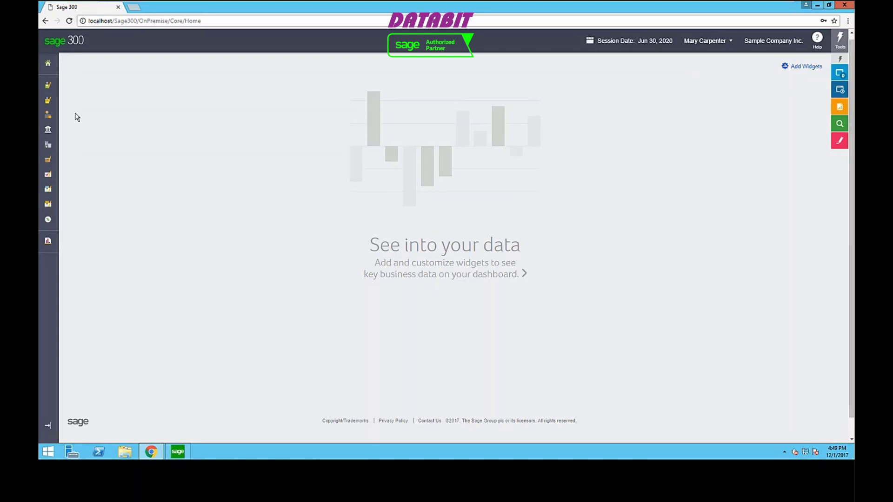
# Pin the expanded module navigation with its names showing, and collapse it back to icons only
pyautogui.moveTo(54, 108)
pyautogui.moveTo(60, 127)
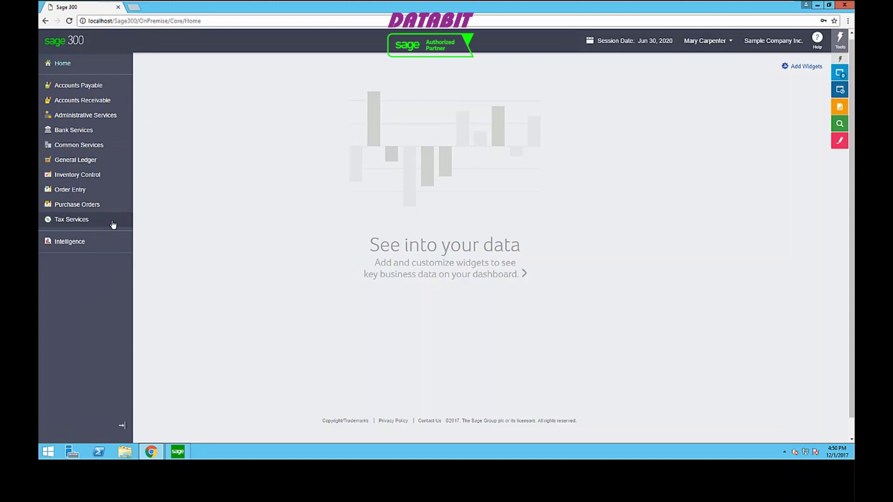
pyautogui.click(123, 427)
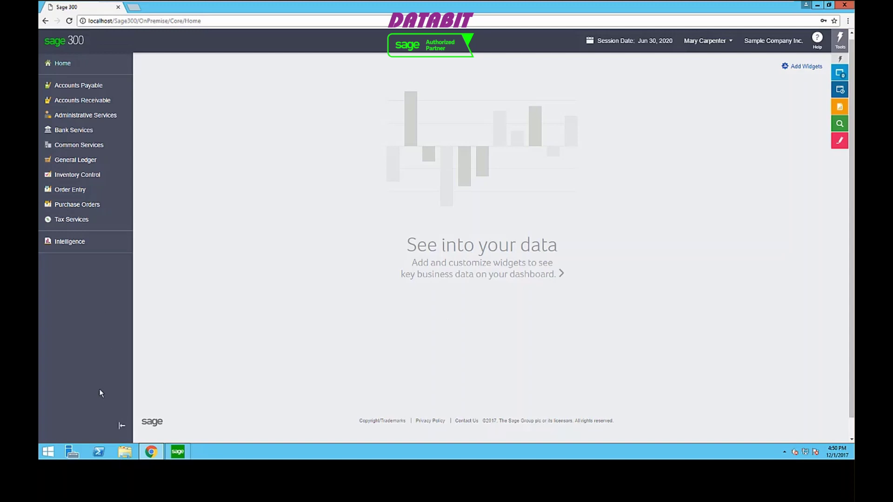
pyautogui.click(122, 426)
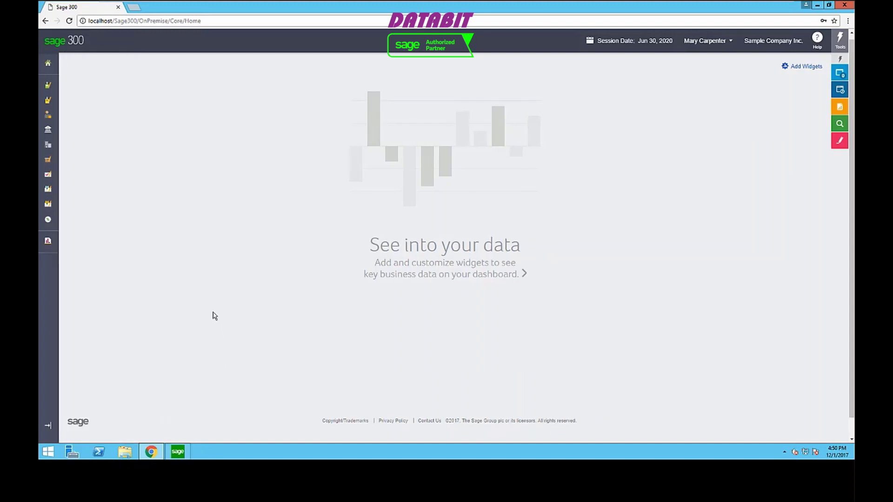
# Open the Order Entry screen from the O/E Transactions of the Order Entry module
pyautogui.moveTo(50, 174)
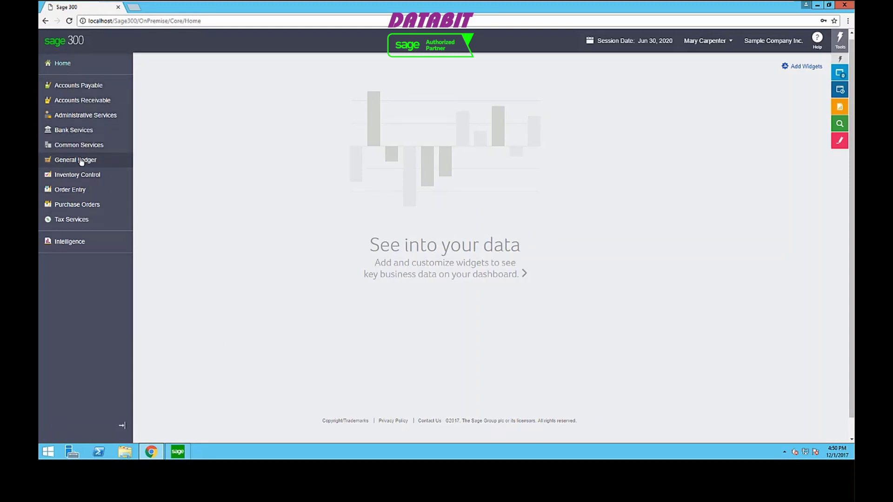
pyautogui.click(79, 190)
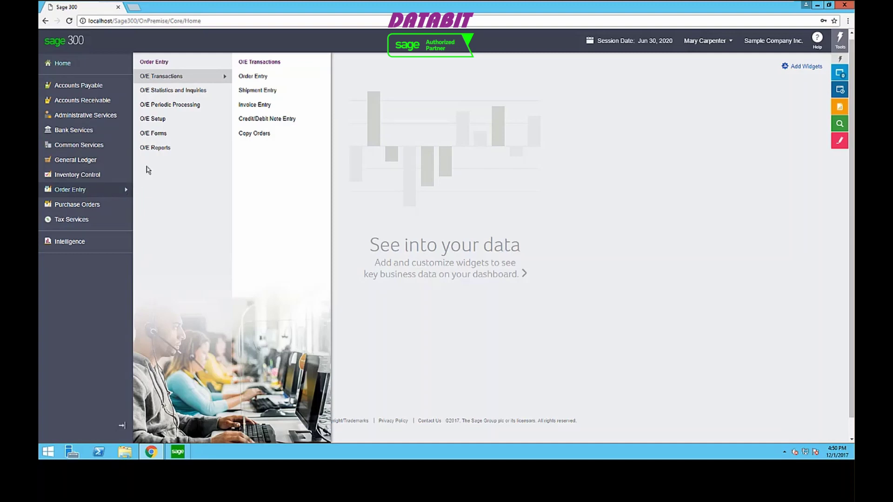
pyautogui.click(149, 148)
pyautogui.moveTo(153, 79)
pyautogui.click(252, 77)
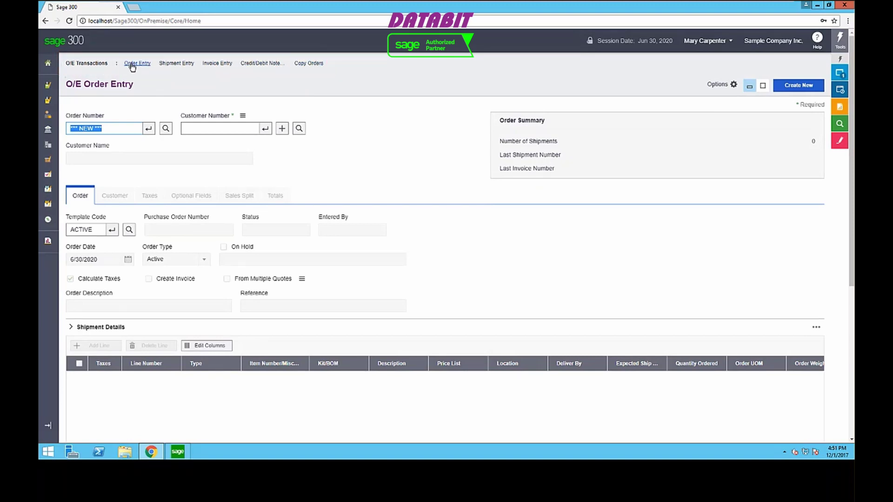
# Open the O/E Shipment Entry screen, and close it through the Window Manager to return to O/E Order Entry
pyautogui.click(172, 66)
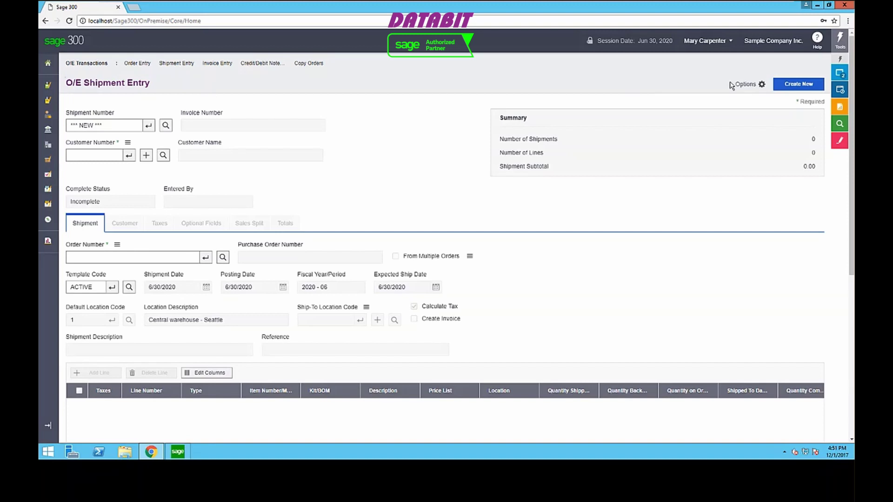
pyautogui.moveTo(839, 75)
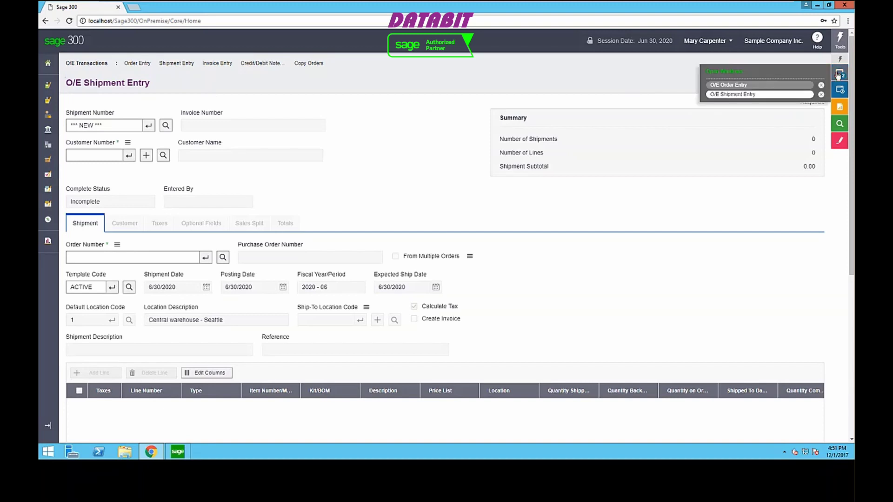
pyautogui.click(822, 95)
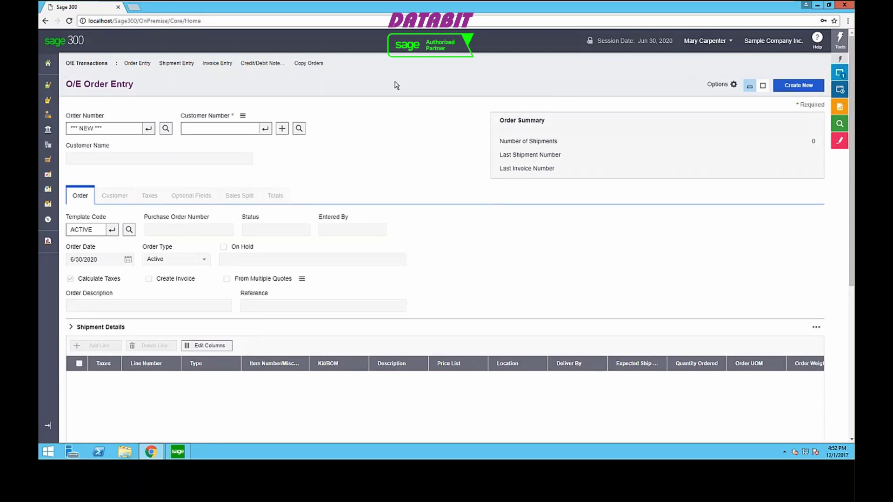
# Add the Cash Position, Income and Expenses, Top Vendors, Top Customers by Billing, Payables Aging and Receivables Aging widgets to the home page
pyautogui.click(50, 64)
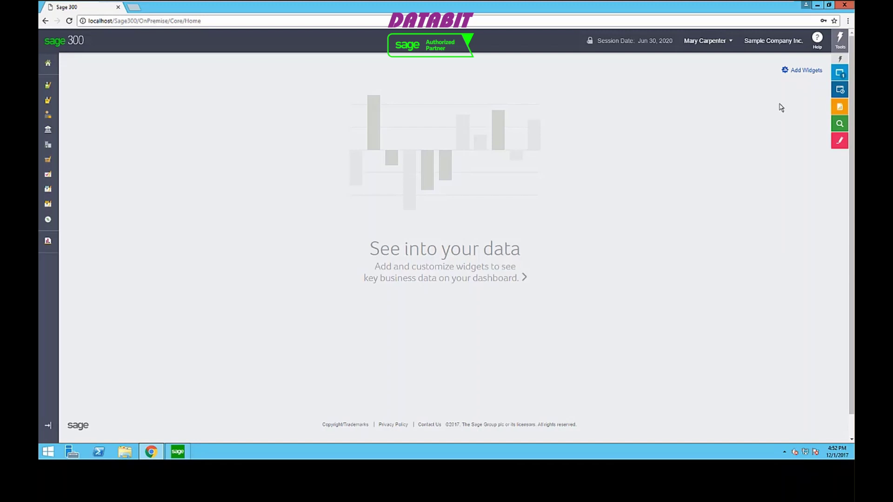
pyautogui.click(799, 74)
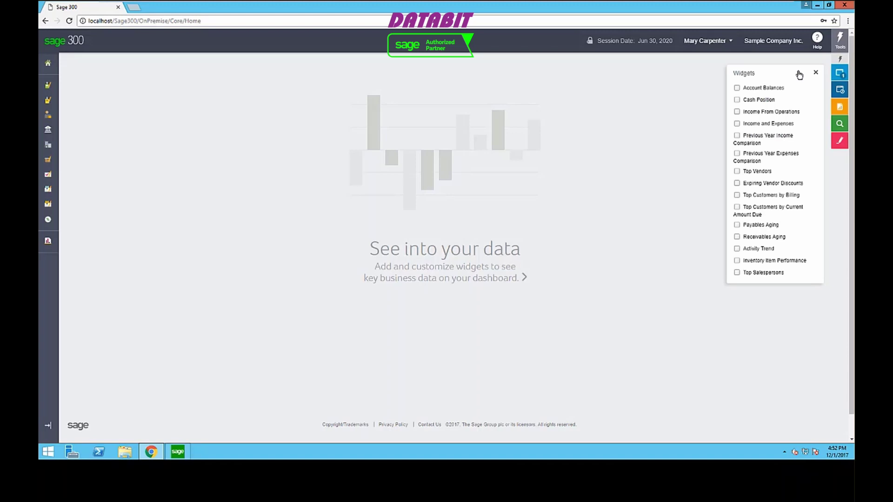
pyautogui.click(736, 100)
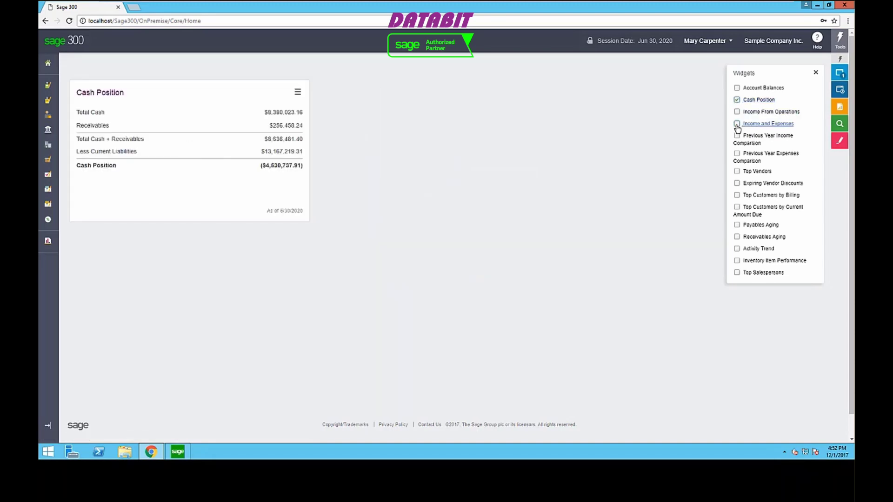
pyautogui.click(737, 125)
pyautogui.click(737, 172)
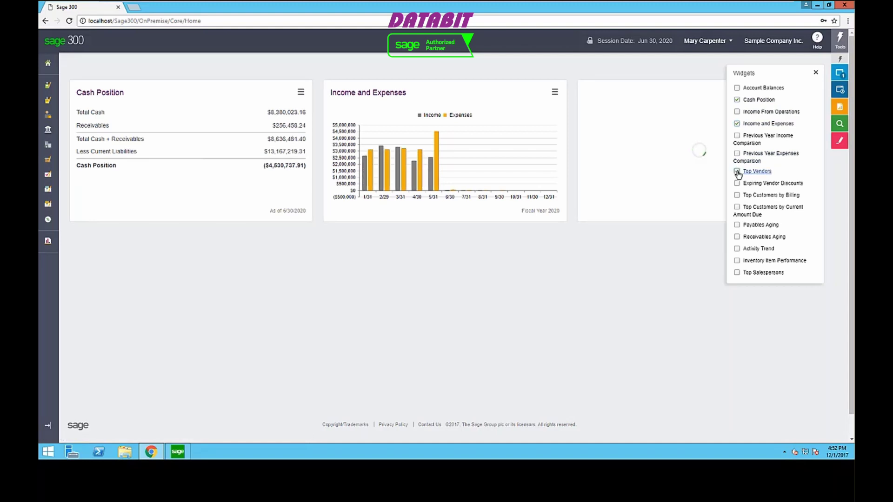
pyautogui.click(737, 196)
pyautogui.click(737, 226)
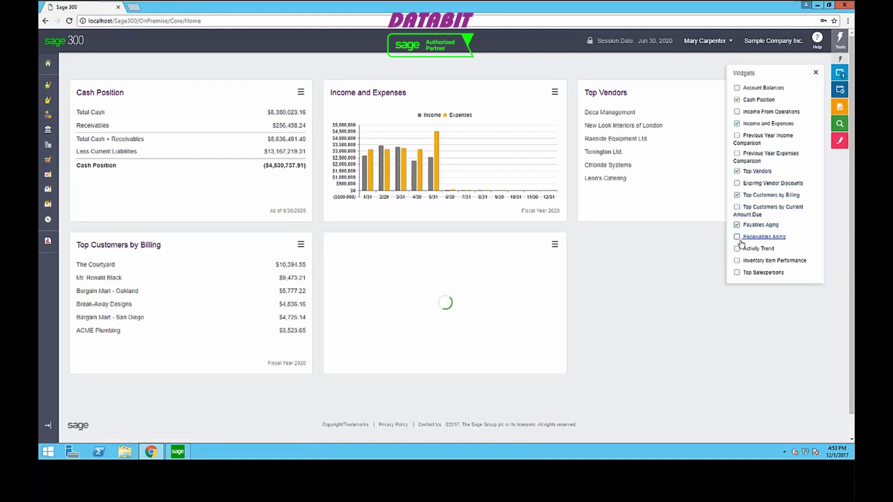
pyautogui.click(737, 237)
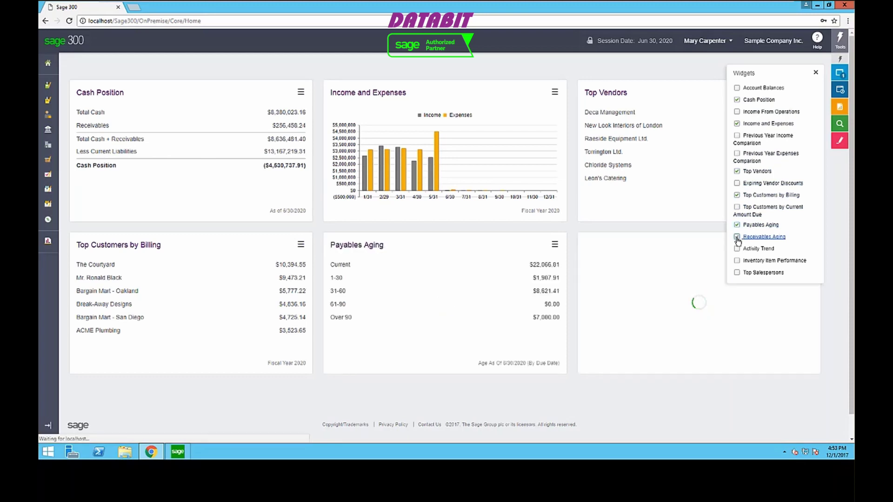
# Close the widget list and swap Top Customers by Billing with Payables Aging, and Cash Position with Income and Expenses
pyautogui.click(815, 73)
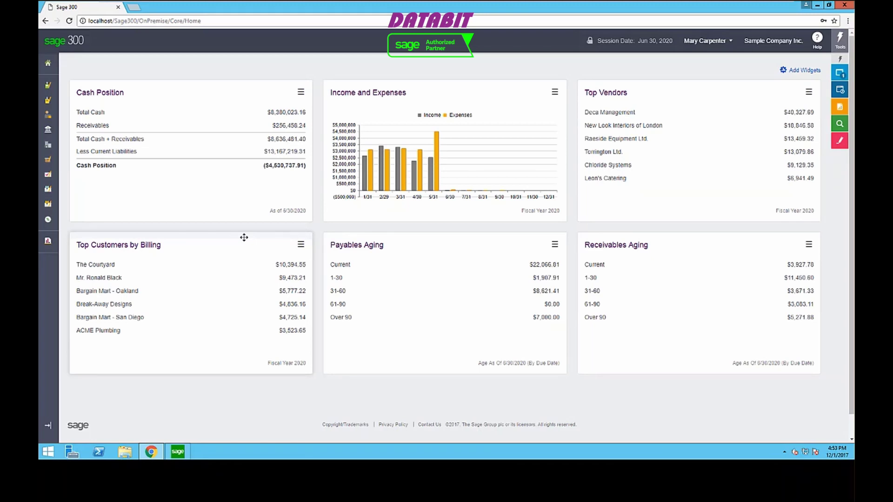
pyautogui.moveTo(243, 238); pyautogui.dragTo(466, 233)
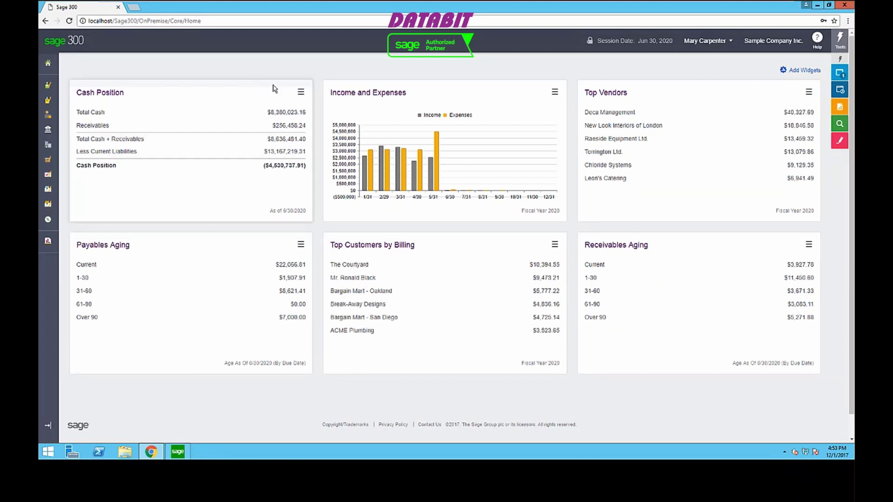
pyautogui.moveTo(274, 88); pyautogui.dragTo(468, 83)
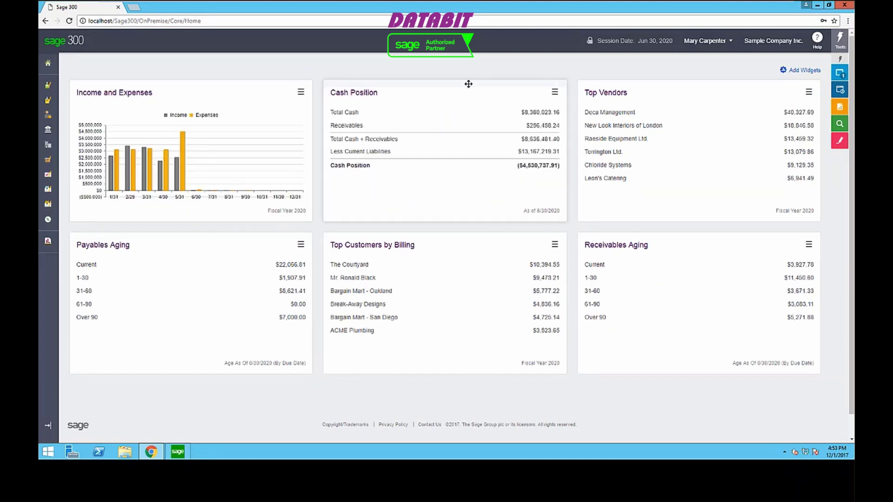
# Remove the Income and Expenses widget from the home page through its widget settings
pyautogui.click(301, 93)
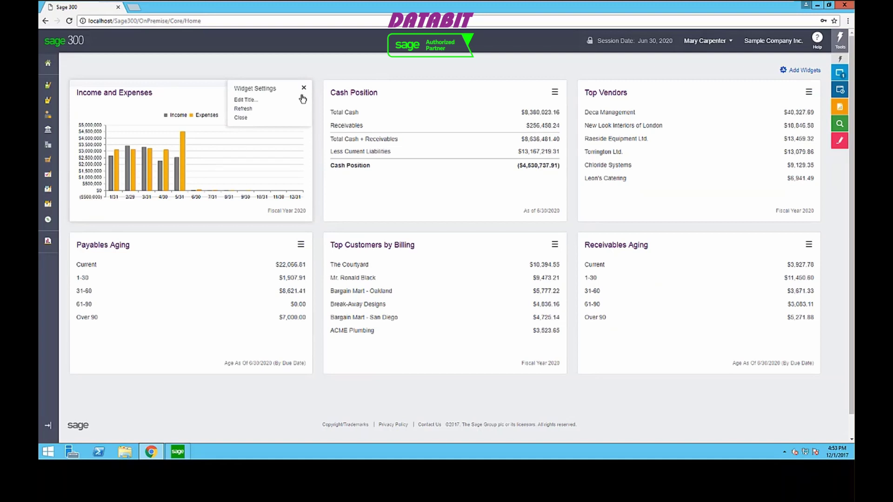
pyautogui.click(240, 118)
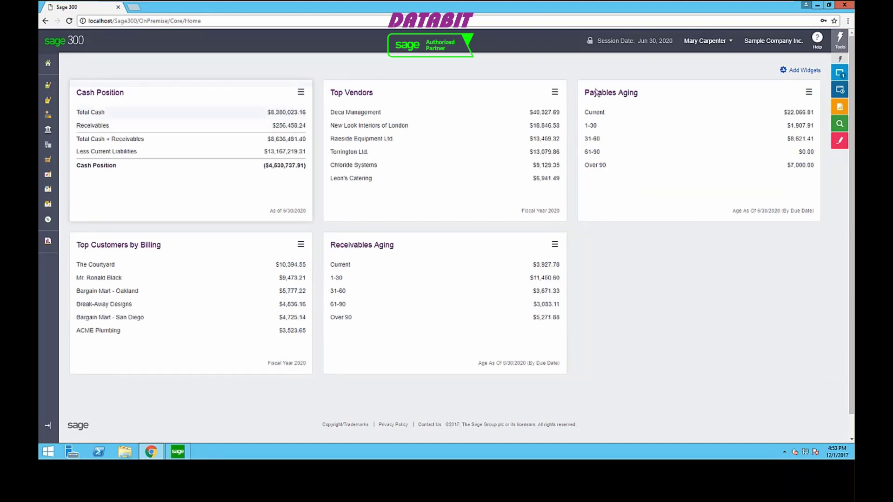
# Add the Income and Expenses widget back to the home page and move it to the first slot, in place of Cash Position
pyautogui.click(795, 73)
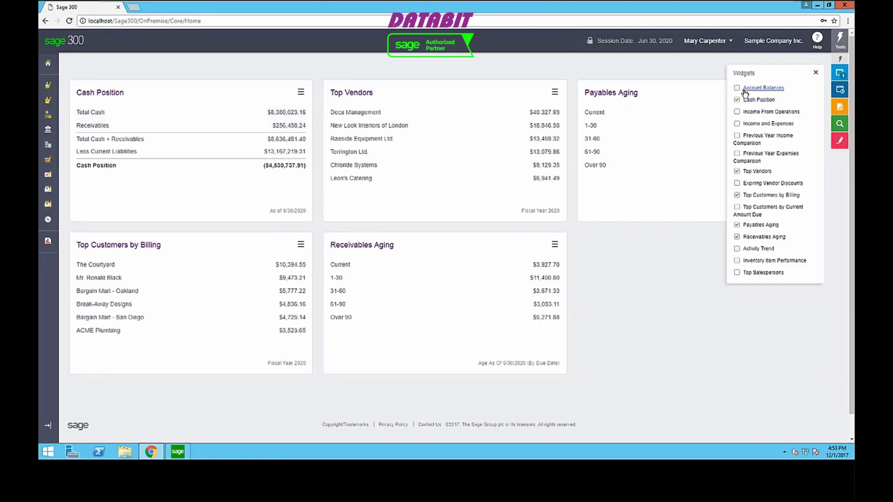
pyautogui.click(736, 124)
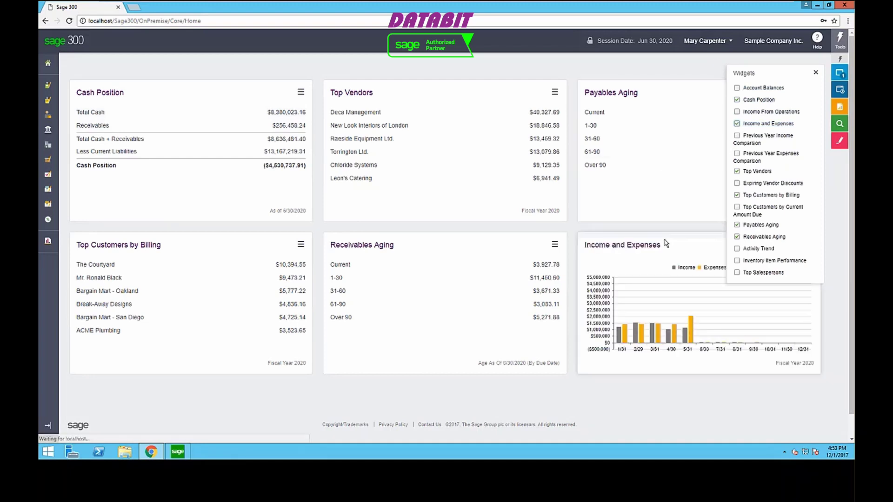
pyautogui.moveTo(627, 238); pyautogui.dragTo(205, 95)
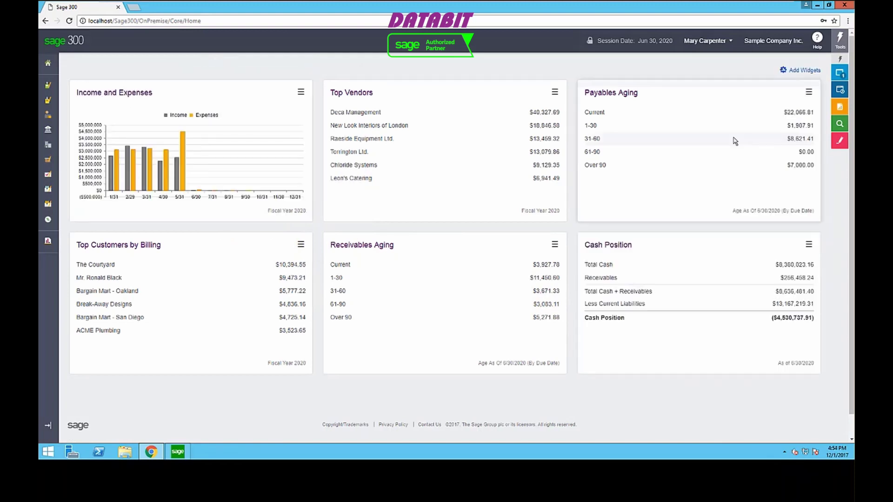
pyautogui.moveTo(98, 222)
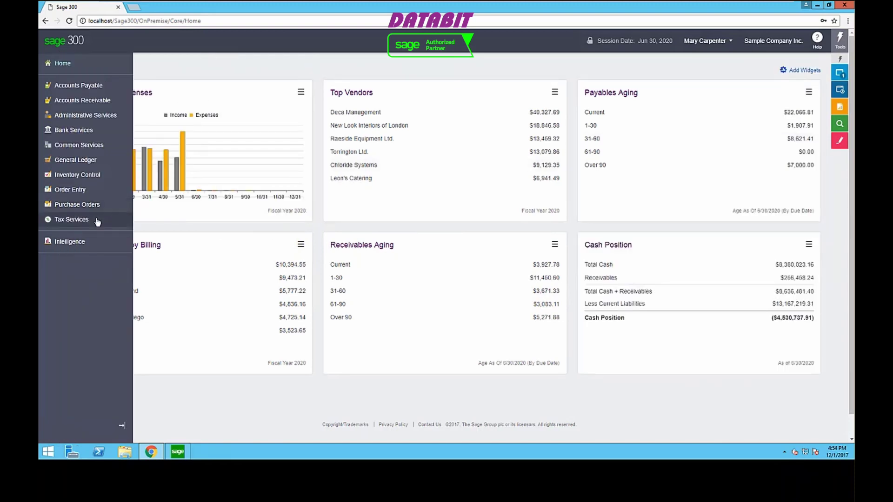